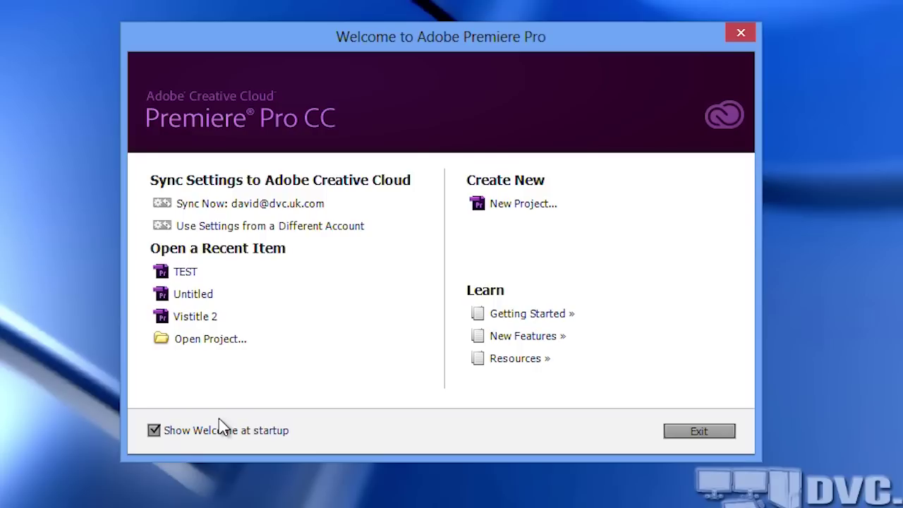
Start a new project and browse for a Project Auto Save folder under Scratch Disks
{"action": "mouse_move", "coordinate": [192, 437]}
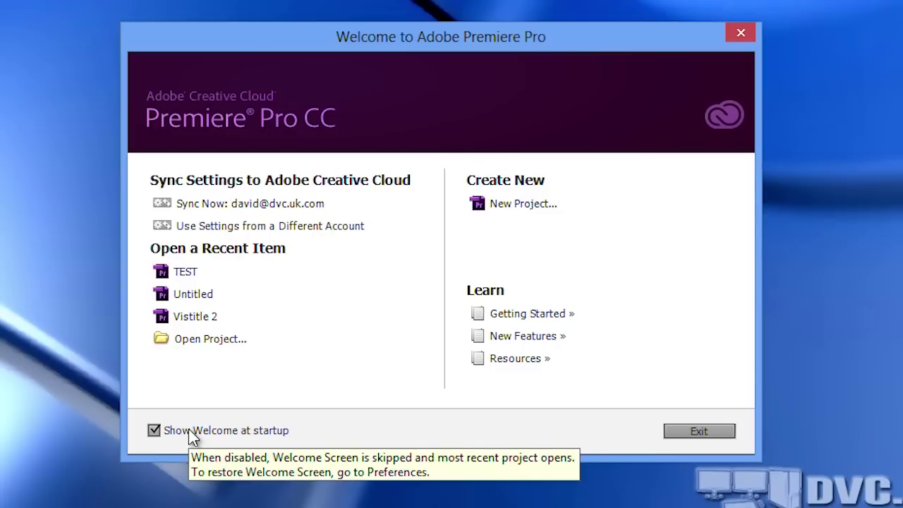
{"action": "mouse_move", "coordinate": [196, 208]}
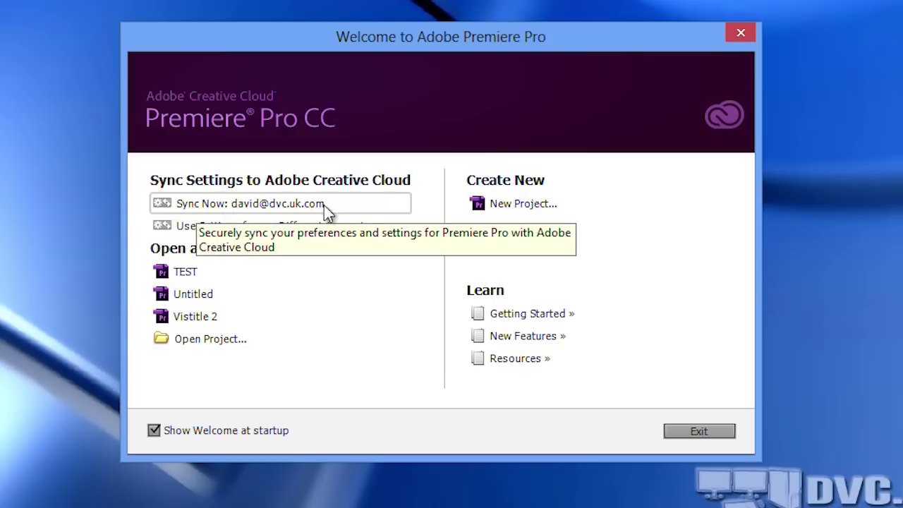
{"action": "mouse_move", "coordinate": [304, 244]}
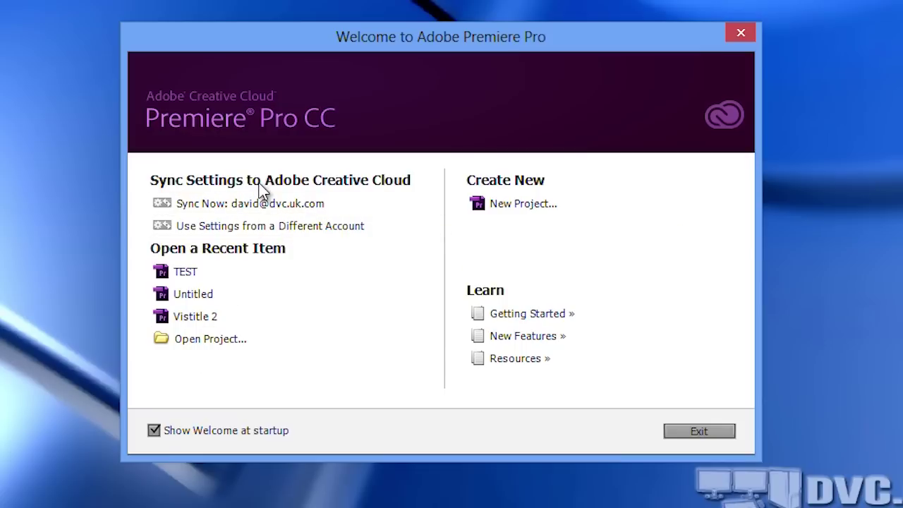
{"action": "left_click", "coordinate": [519, 205]}
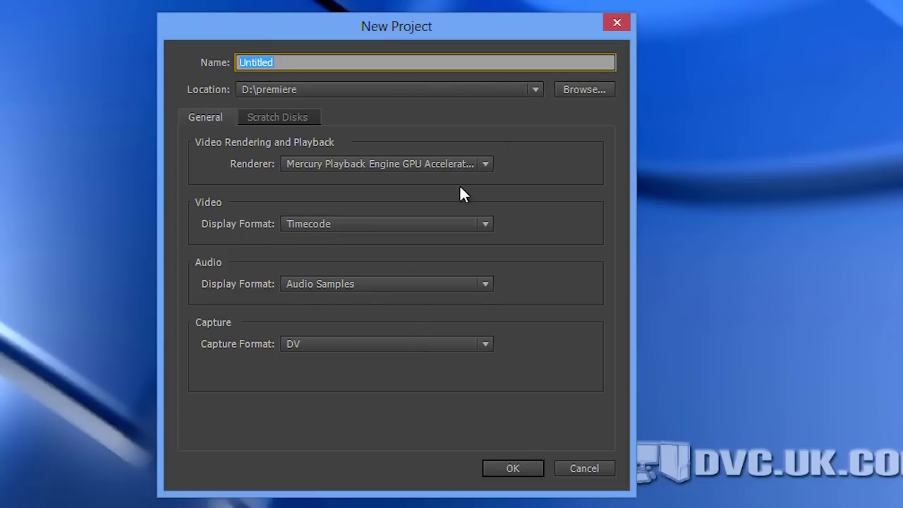
{"action": "left_click", "coordinate": [283, 118]}
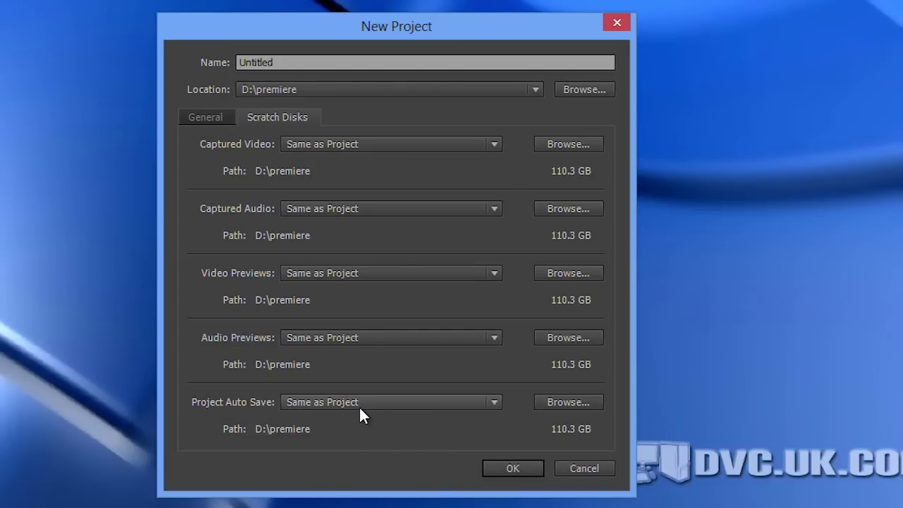
{"action": "left_click", "coordinate": [564, 404]}
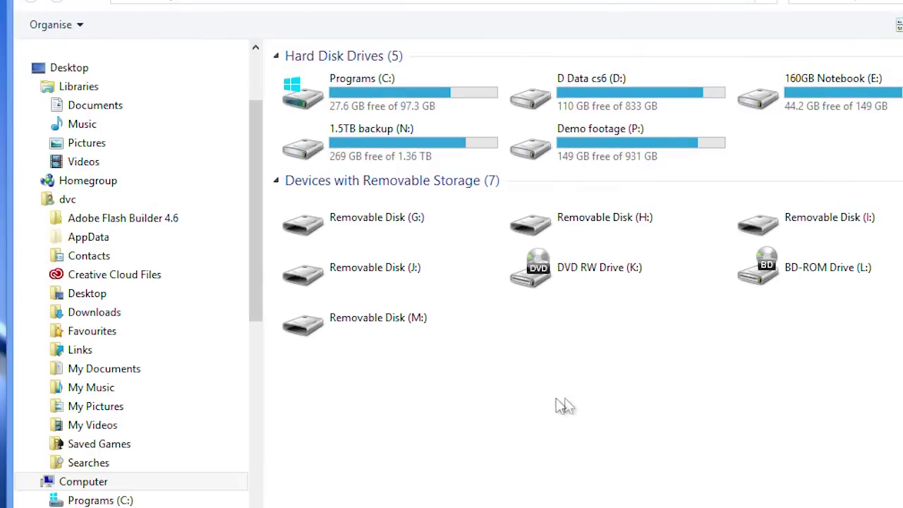
Save auto-saves to a new 'Adobe backups' folder on N:, then create the Untitled project
{"action": "double_click", "coordinate": [427, 148]}
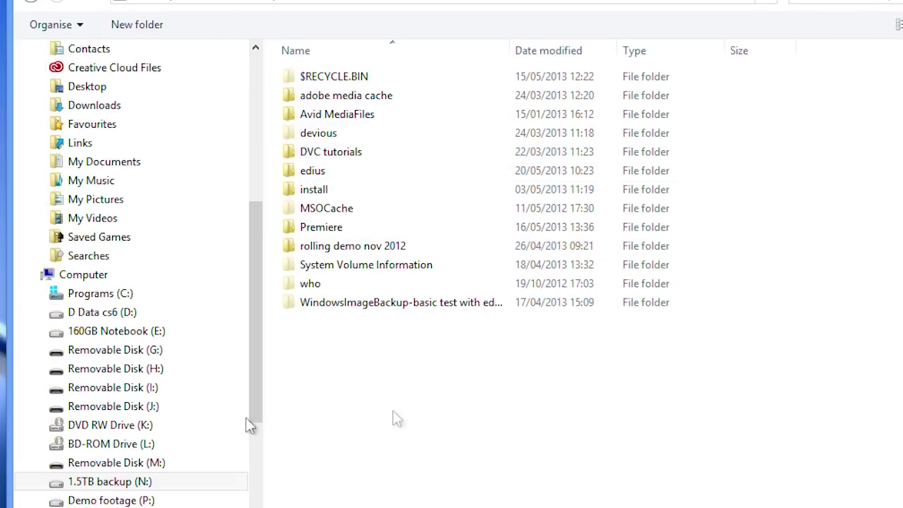
{"action": "key", "text": "ctrl+shift+n"}
{"action": "type", "text": "Adobe backups"}
{"action": "key", "text": "Return"}
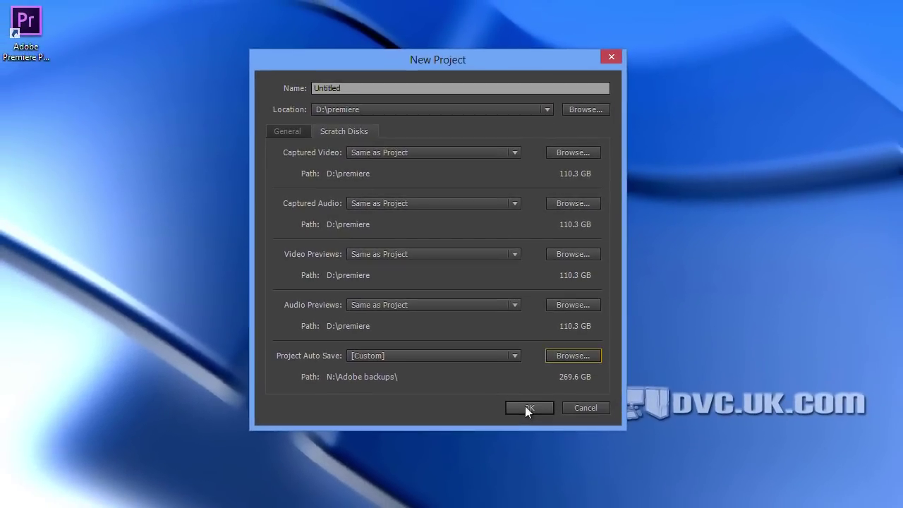
{"action": "left_click", "coordinate": [528, 408]}
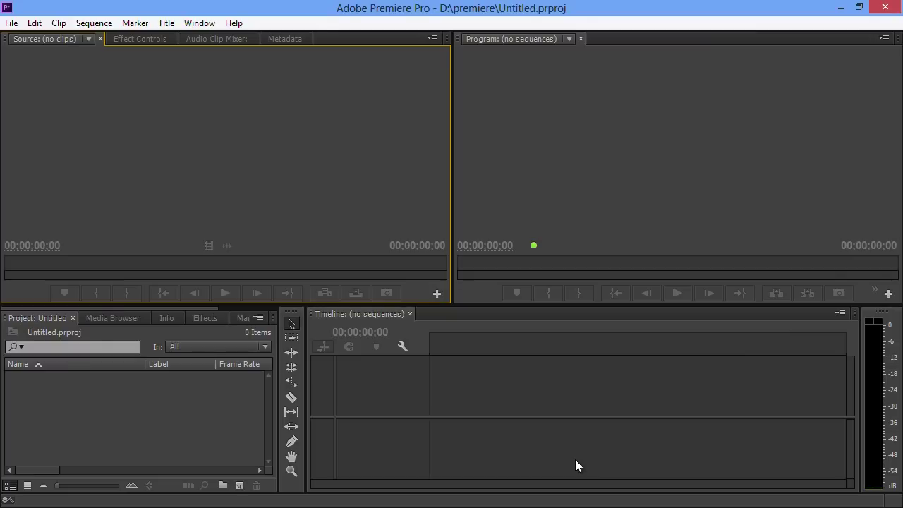
{"action": "left_click", "coordinate": [35, 23]}
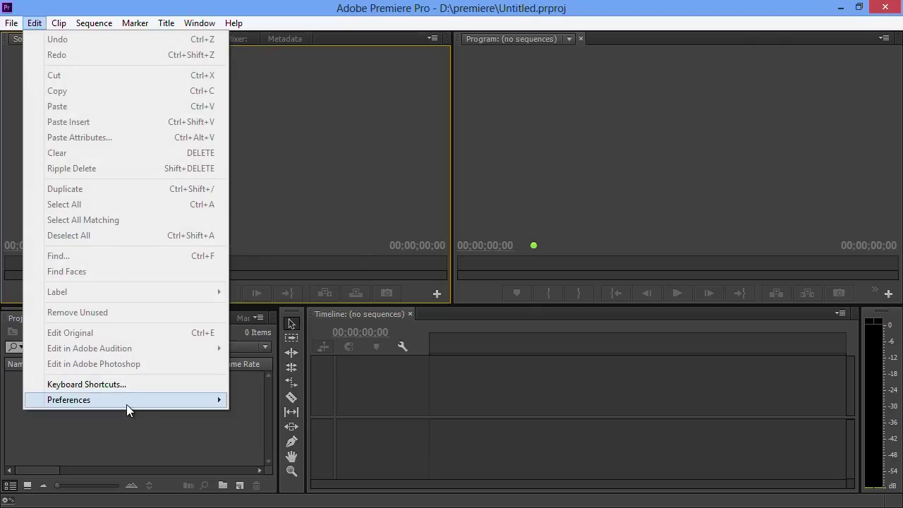
{"action": "mouse_move", "coordinate": [127, 402]}
{"action": "left_click", "coordinate": [282, 168]}
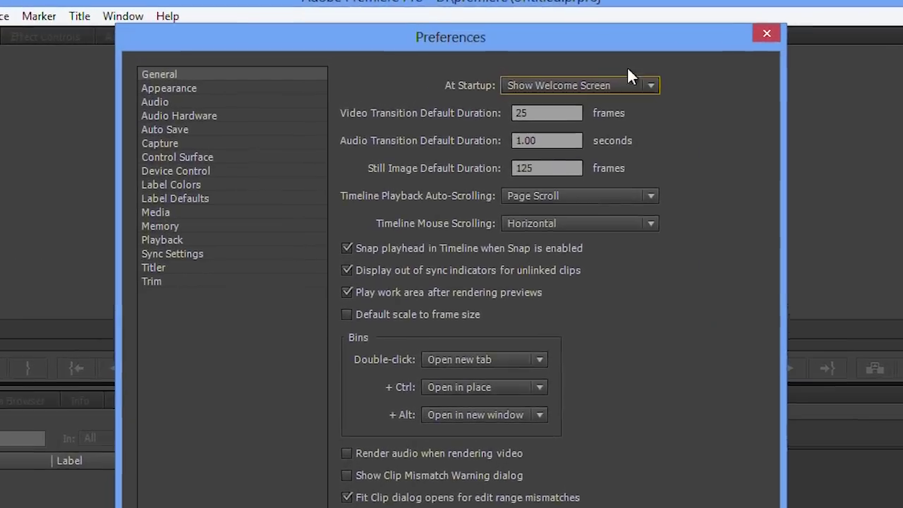
{"action": "left_click", "coordinate": [571, 95]}
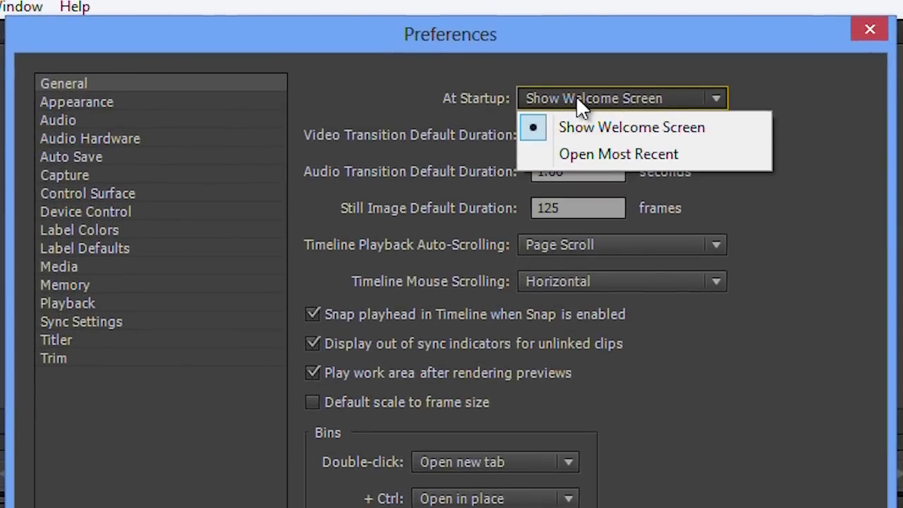
{"action": "left_click", "coordinate": [622, 155]}
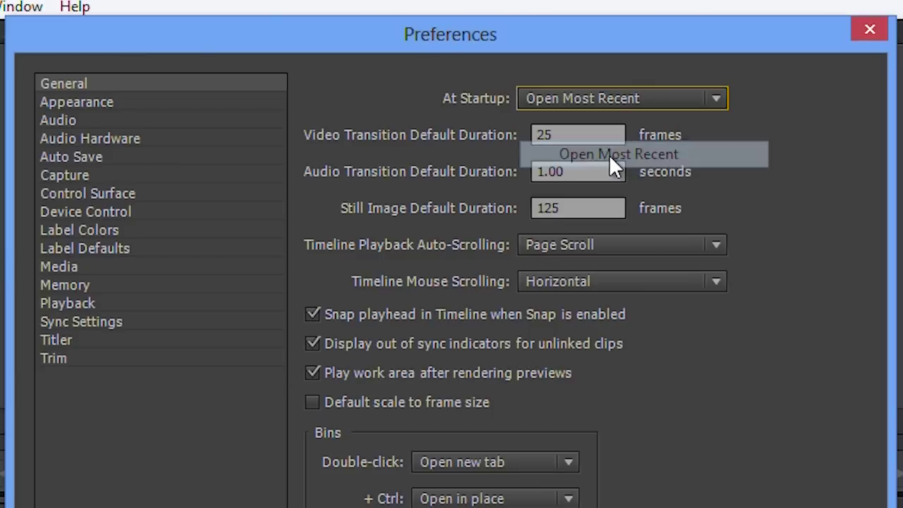
{"action": "left_click", "coordinate": [596, 93]}
{"action": "left_click", "coordinate": [603, 118]}
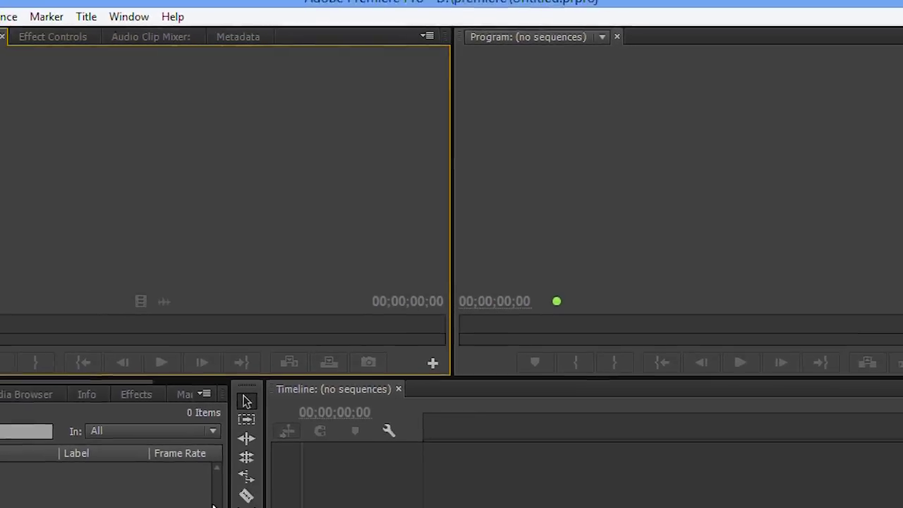
In the Media Browser, navigate to P: > DVC DEMO FOOTAGE > avchd > richard trains
{"action": "left_click", "coordinate": [25, 396]}
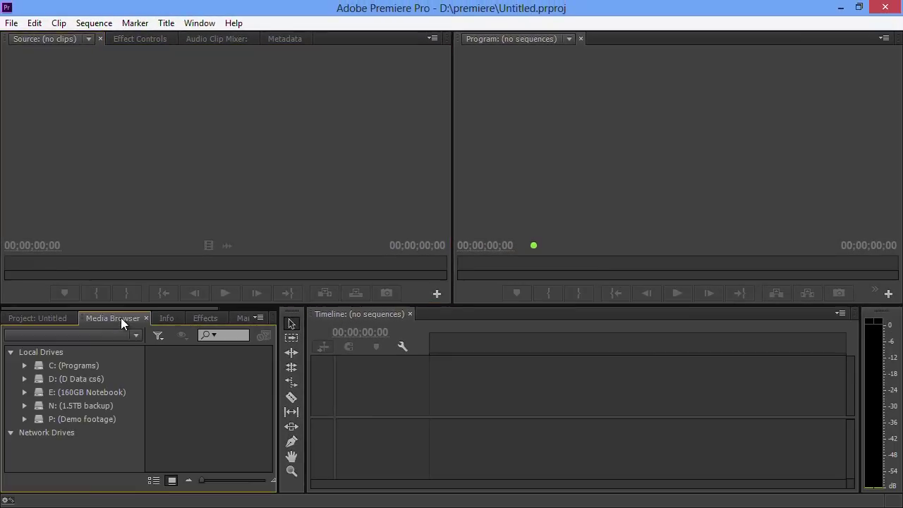
{"action": "left_click_drag", "start_coordinate": [129, 308], "coordinate": [139, 236]}
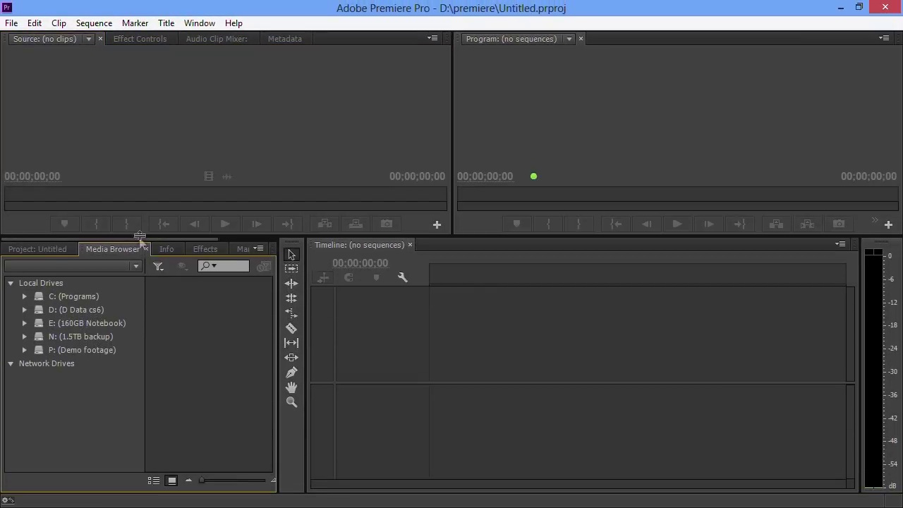
{"action": "left_click", "coordinate": [83, 348]}
{"action": "double_click", "coordinate": [159, 398]}
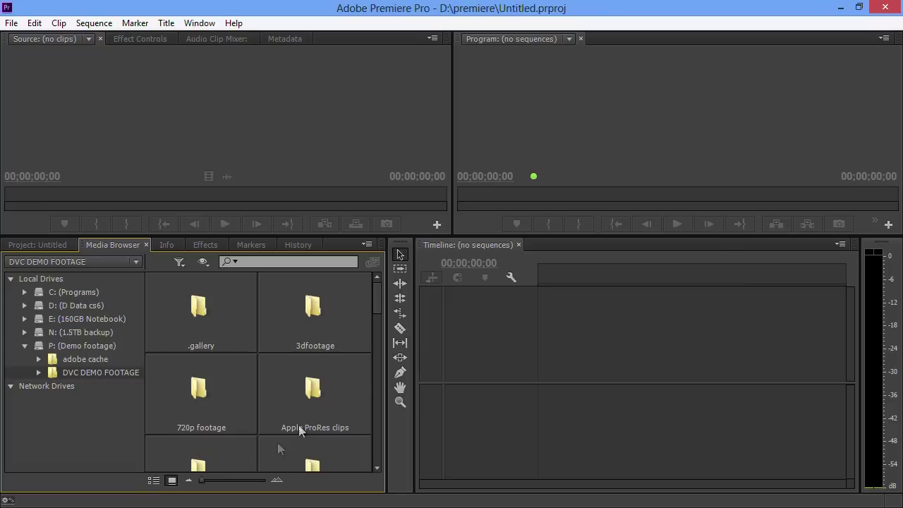
{"action": "scroll", "coordinate": [330, 423], "scroll_direction": "down", "scroll_amount": 3}
{"action": "double_click", "coordinate": [167, 311]}
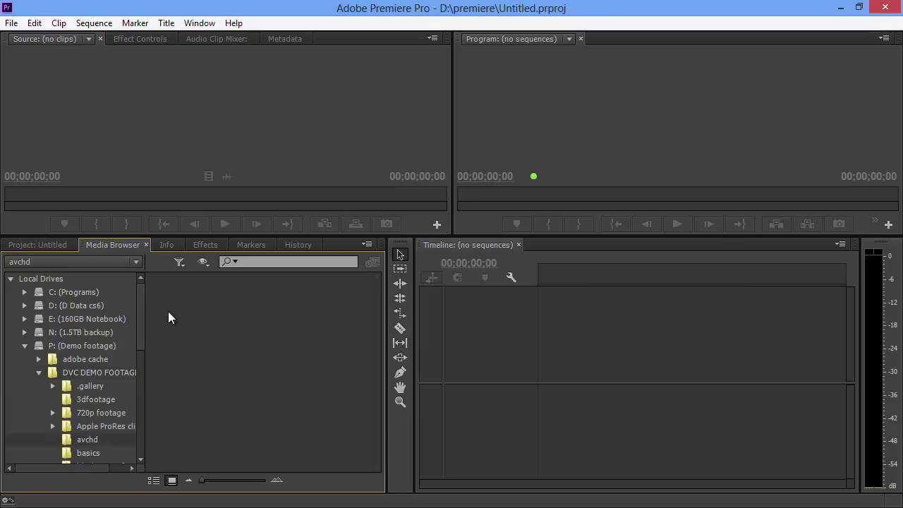
{"action": "scroll", "coordinate": [276, 436], "scroll_direction": "down", "scroll_amount": 5}
{"action": "double_click", "coordinate": [279, 439]}
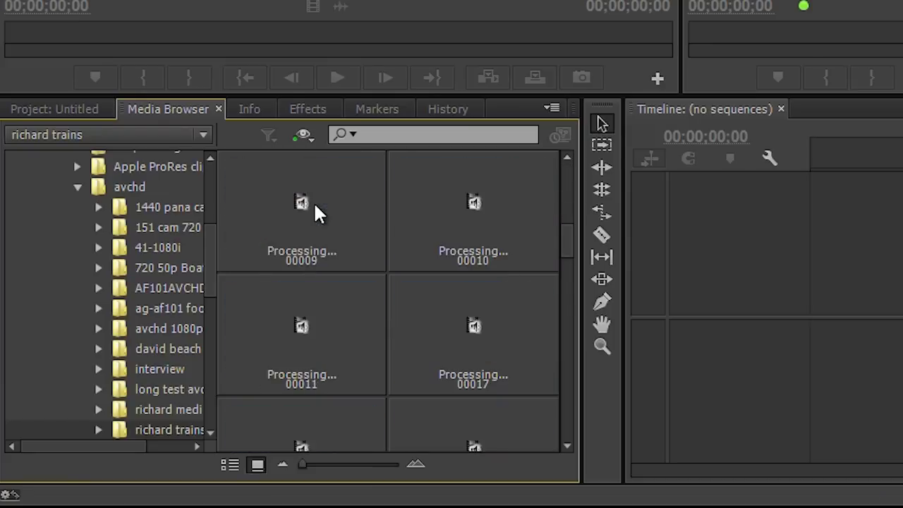
Import the richard trains clips and the interview 1080i folder, dismissing the unsupported-format error
{"action": "right_click", "coordinate": [464, 344]}
{"action": "left_click", "coordinate": [508, 351]}
{"action": "left_click", "coordinate": [129, 185]}
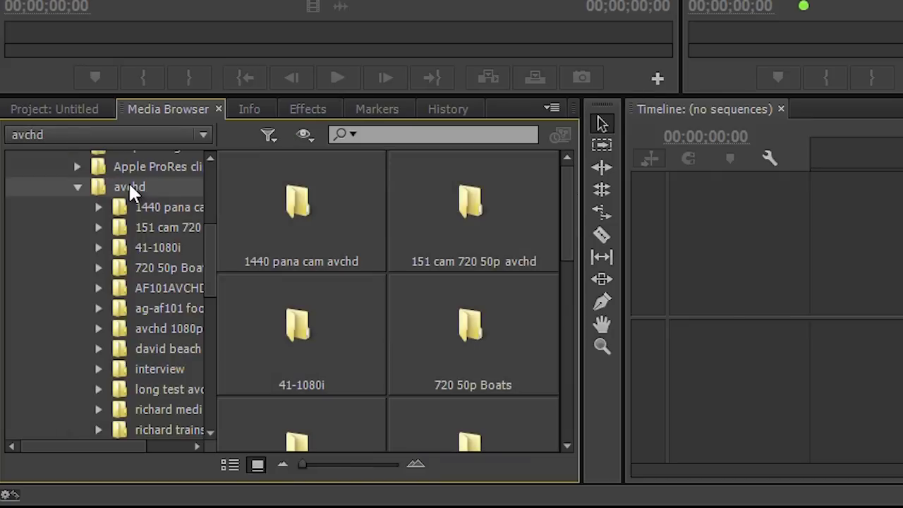
{"action": "left_click_drag", "start_coordinate": [567, 214], "coordinate": [574, 338]}
{"action": "double_click", "coordinate": [295, 268]}
{"action": "left_click", "coordinate": [298, 262]}
{"action": "right_click", "coordinate": [294, 206]}
{"action": "left_click", "coordinate": [339, 212]}
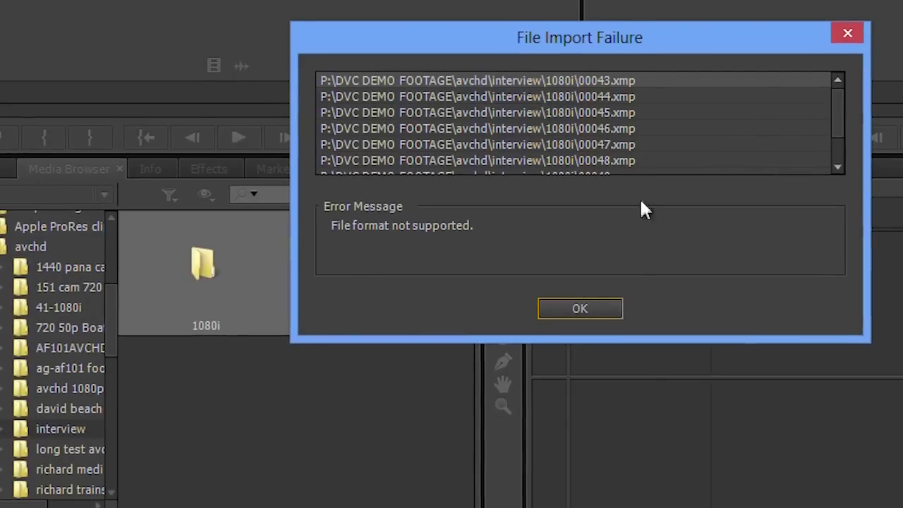
{"action": "scroll", "coordinate": [842, 116], "scroll_direction": "down", "scroll_amount": 1}
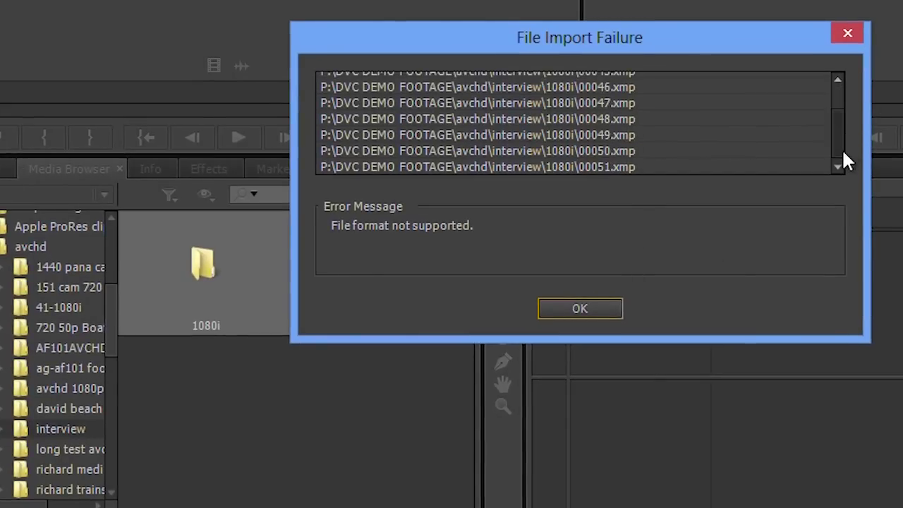
{"action": "left_click", "coordinate": [612, 310]}
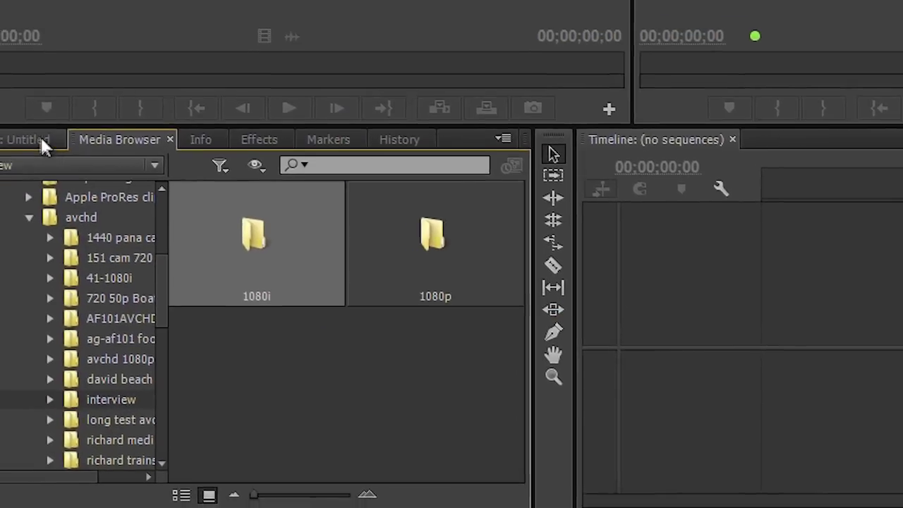
In Project: Untitled, expand the 1080i bin and switch to Icon View thumbnails
{"action": "left_click", "coordinate": [62, 125]}
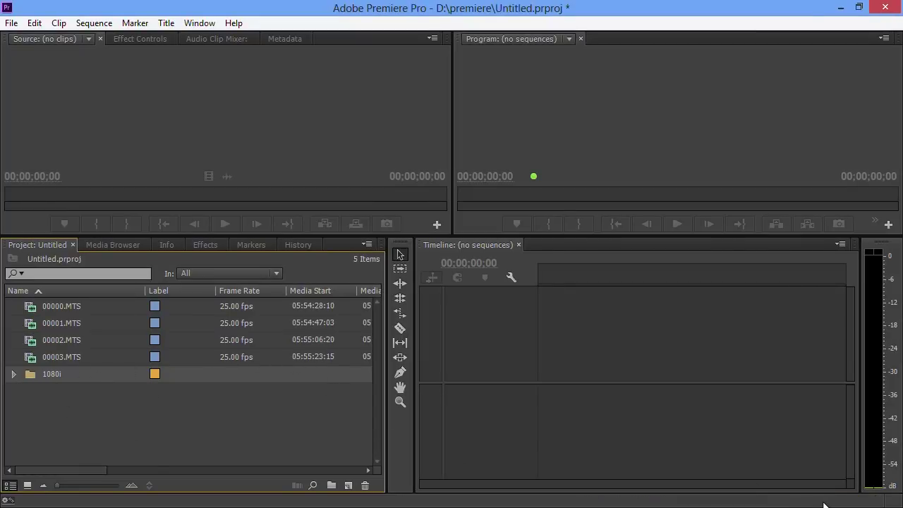
{"action": "left_click", "coordinate": [14, 374]}
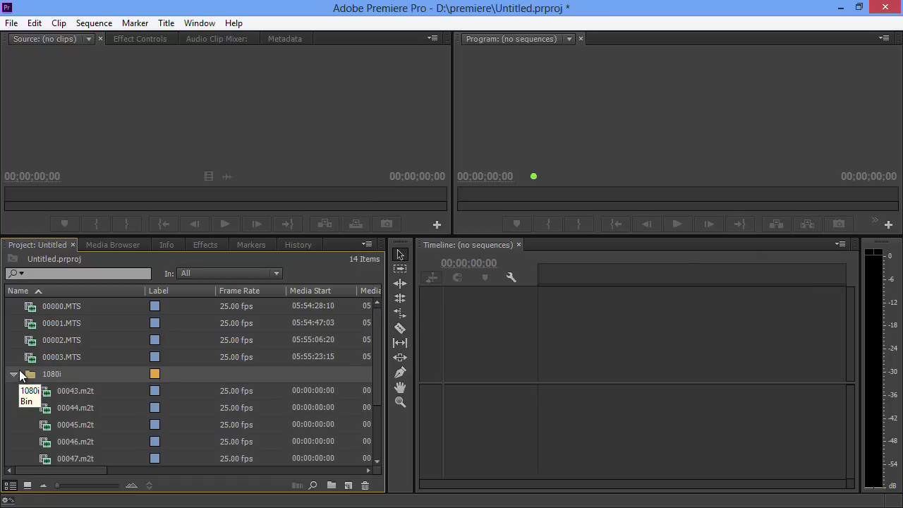
{"action": "left_click", "coordinate": [29, 486]}
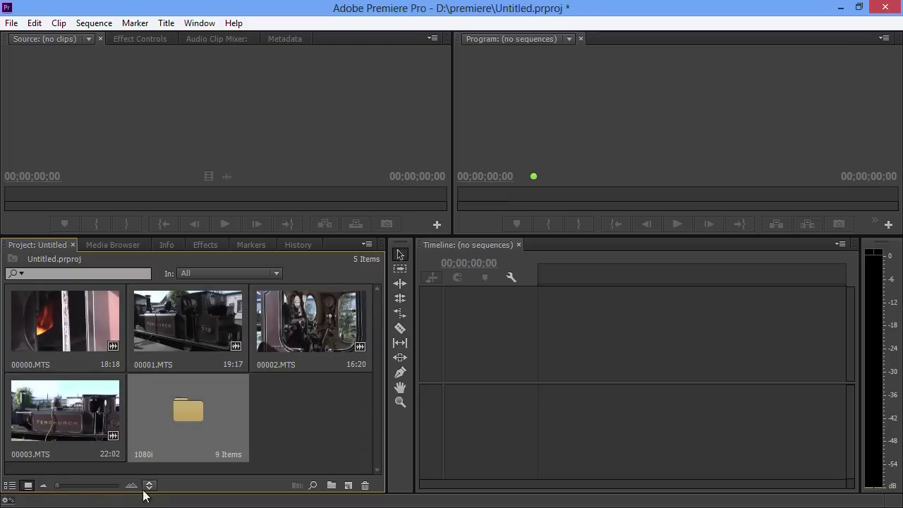